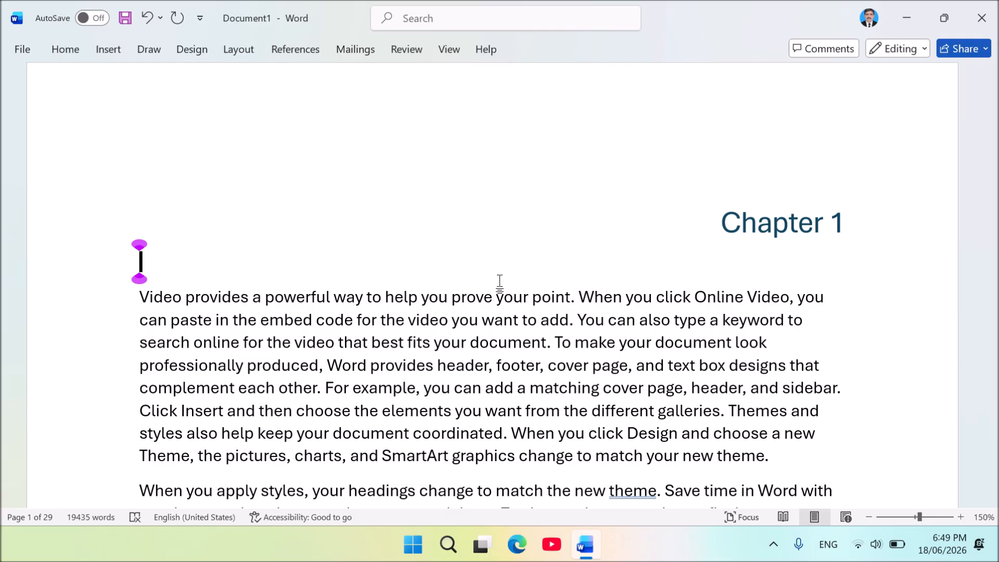
Select the "Chapter 1" heading text and add a bookmark named chapter_1 to it.
key("Up")
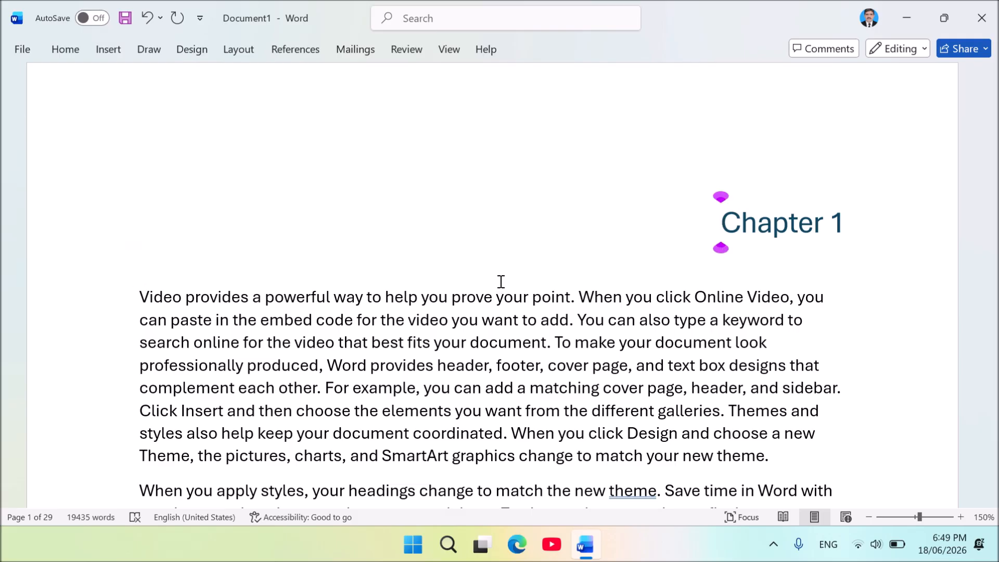
key("ctrl")
key("End")
key("shift+Home")
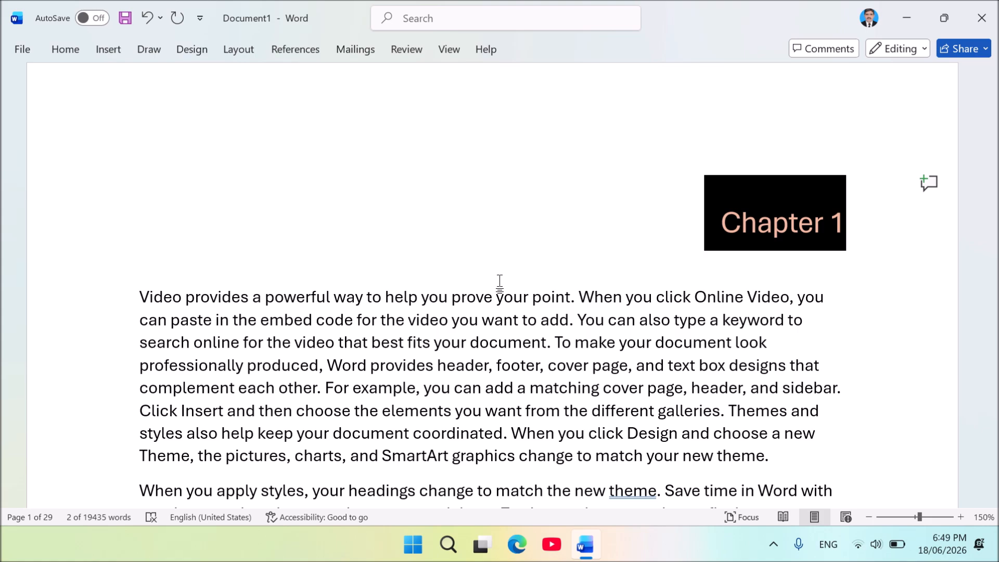
key("ctrl+shift+F5")
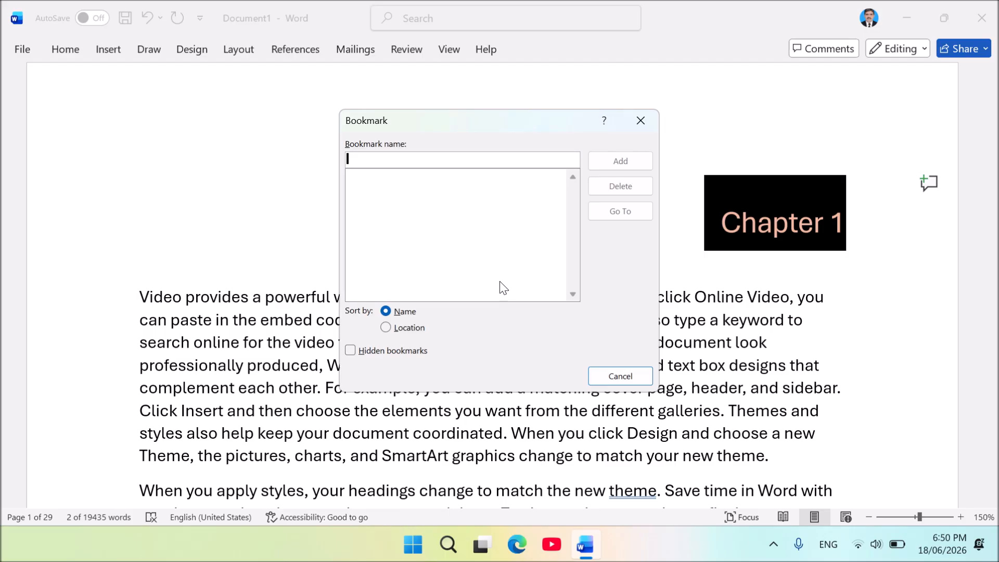
type("chapter")
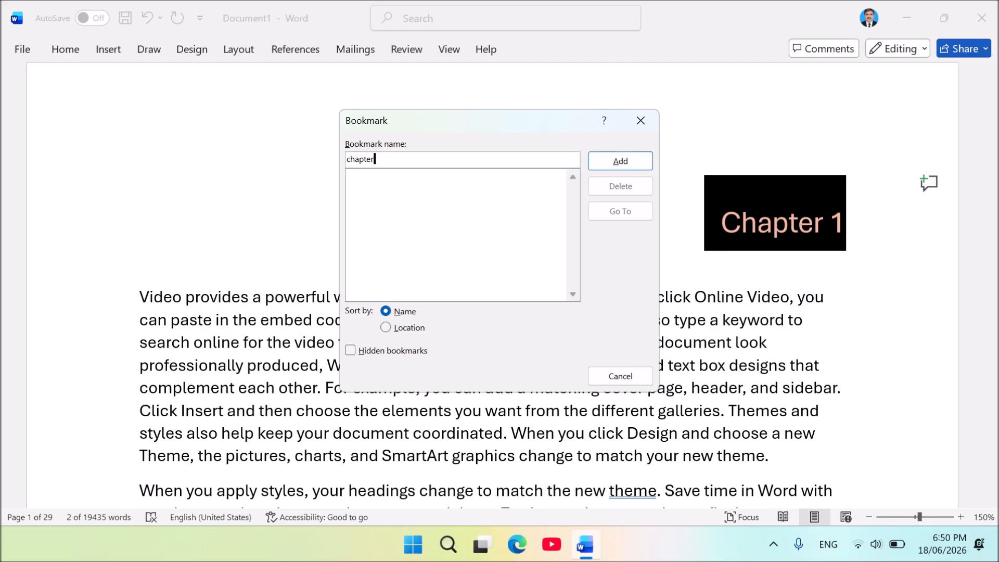
type("_1")
key("Return")
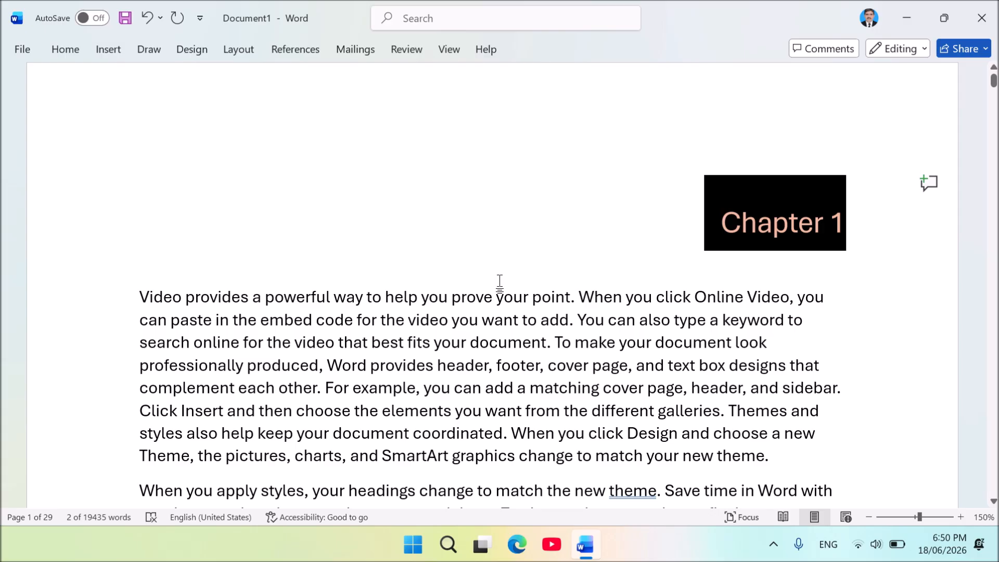
key("Down")
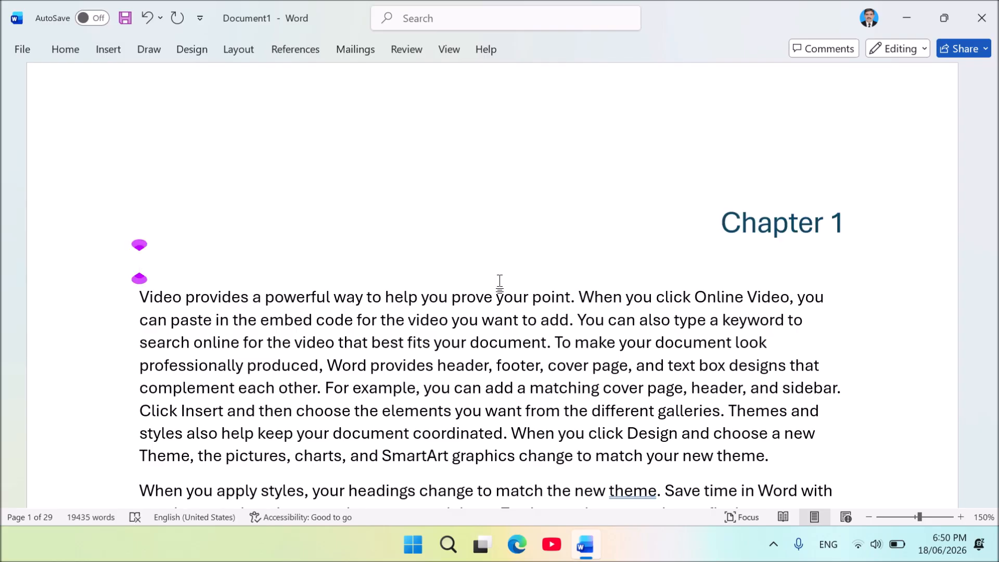
key("Up")
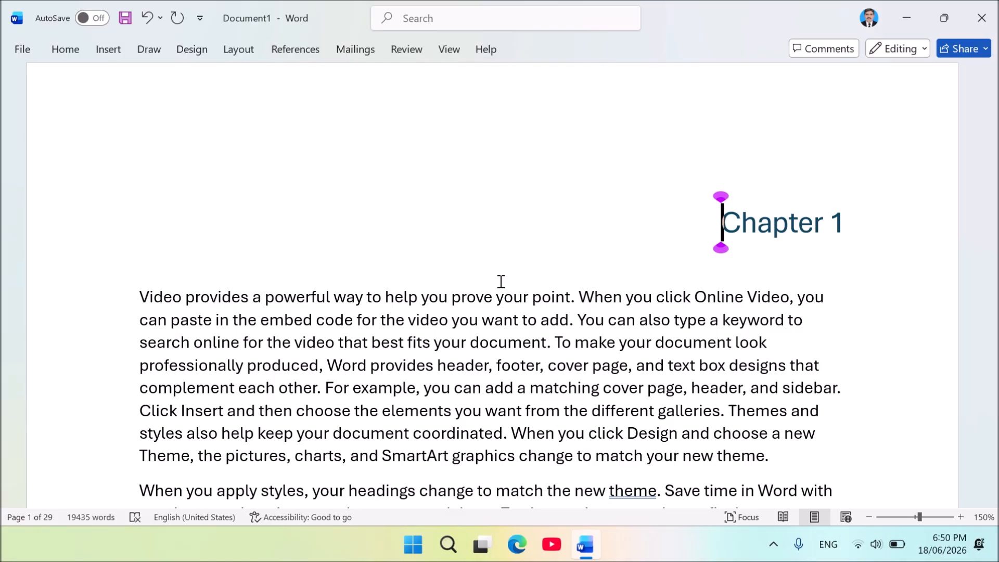
Add a bookmark named chapter_2 at the start of the "Chapter 2" heading.
key("ctrl+Page_Down")
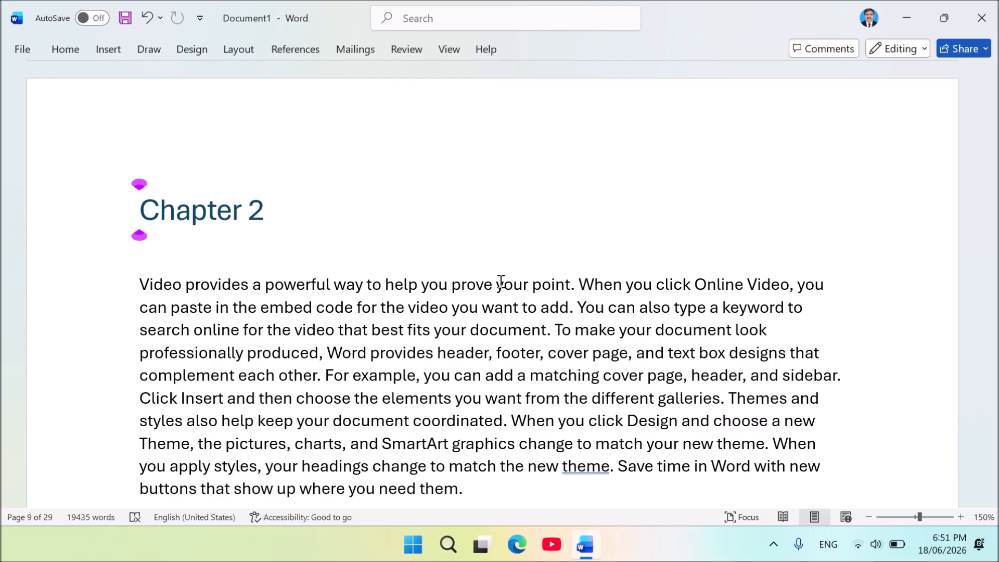
key("alt+n")
key("k")
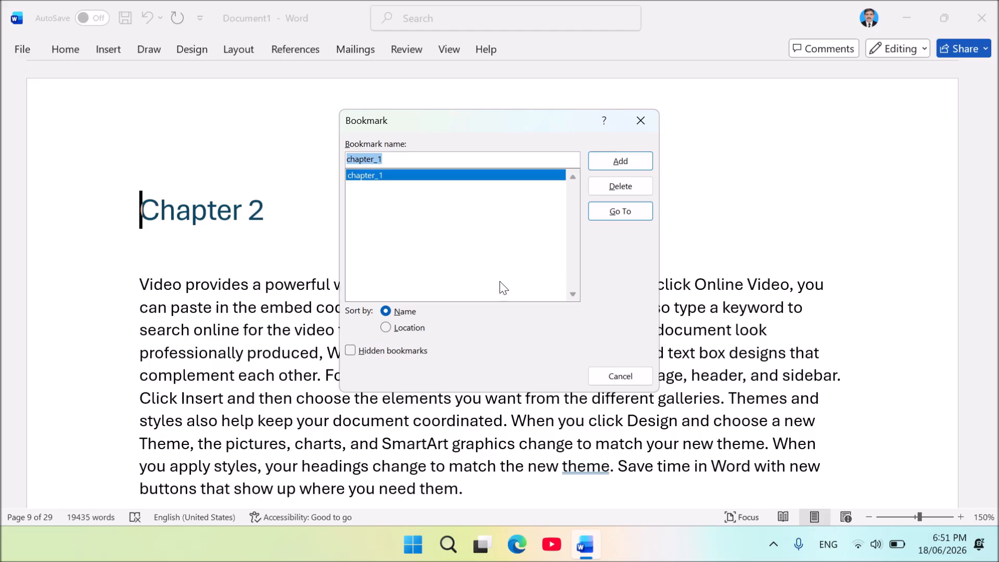
left_click(504, 288)
type("chapter")
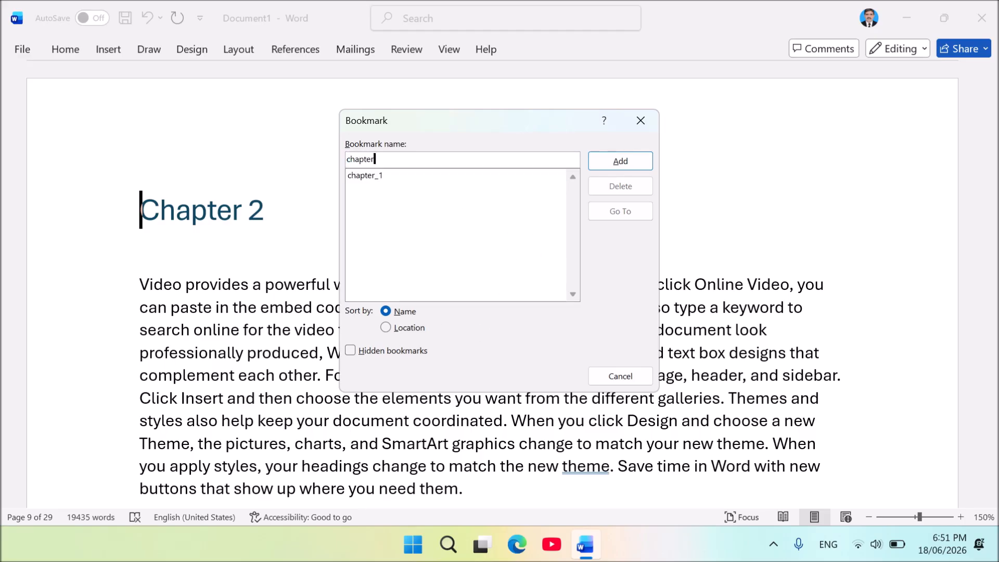
type("_2")
key("Return")
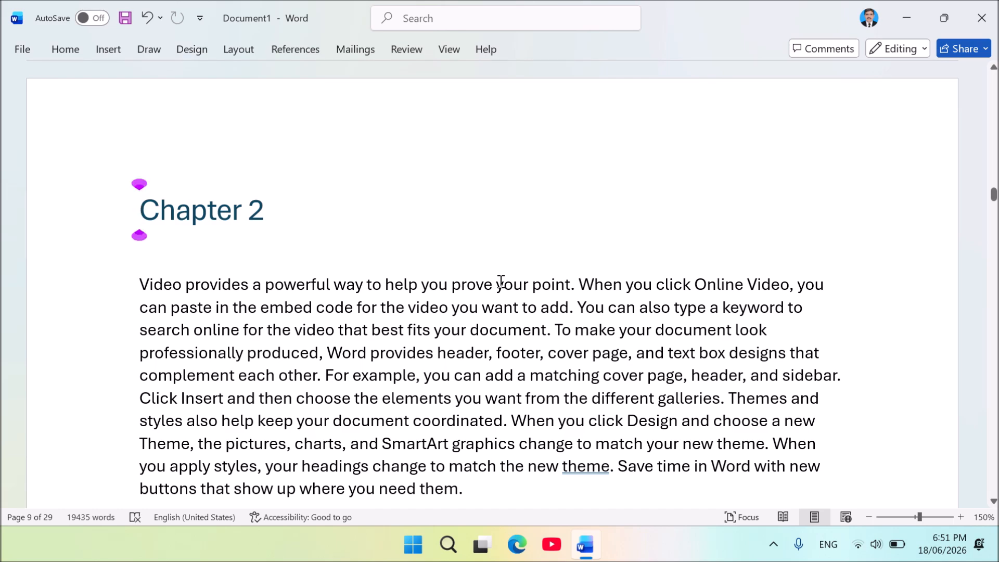
key("Down")
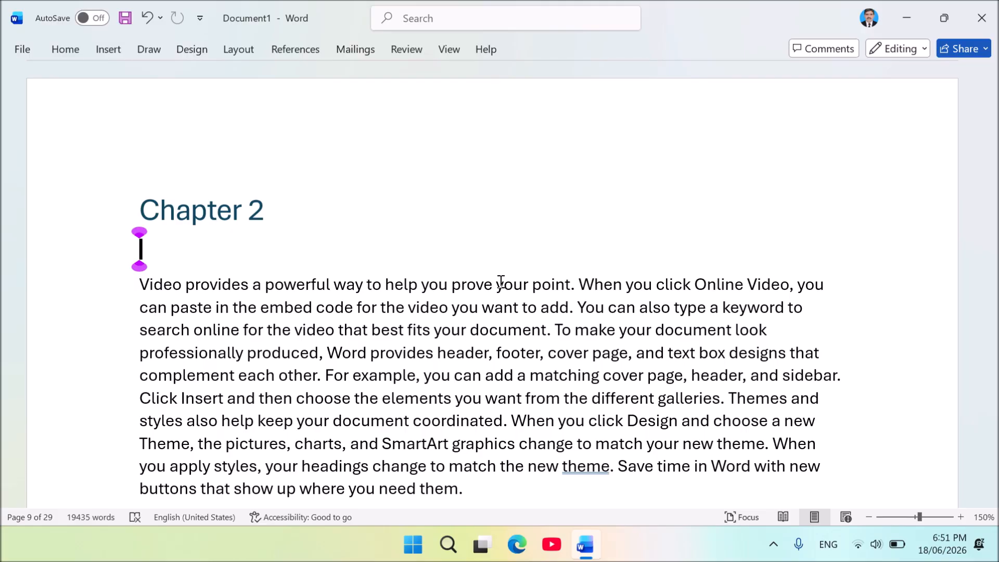
Add a bookmark named chapter_3 at the start of the "Chapter 3" heading.
key("ctrl+Page_Down")
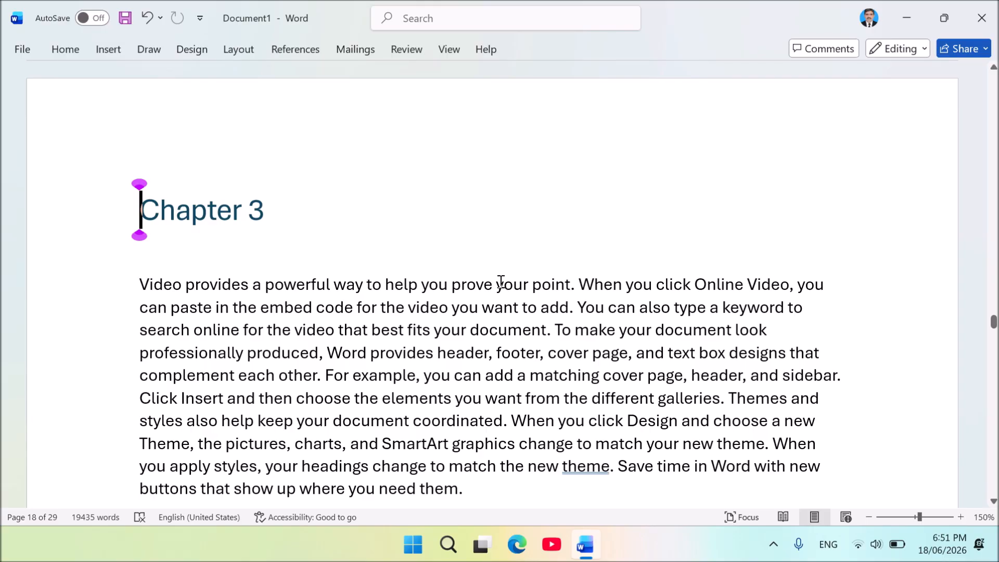
key("ctrl+shift+F5")
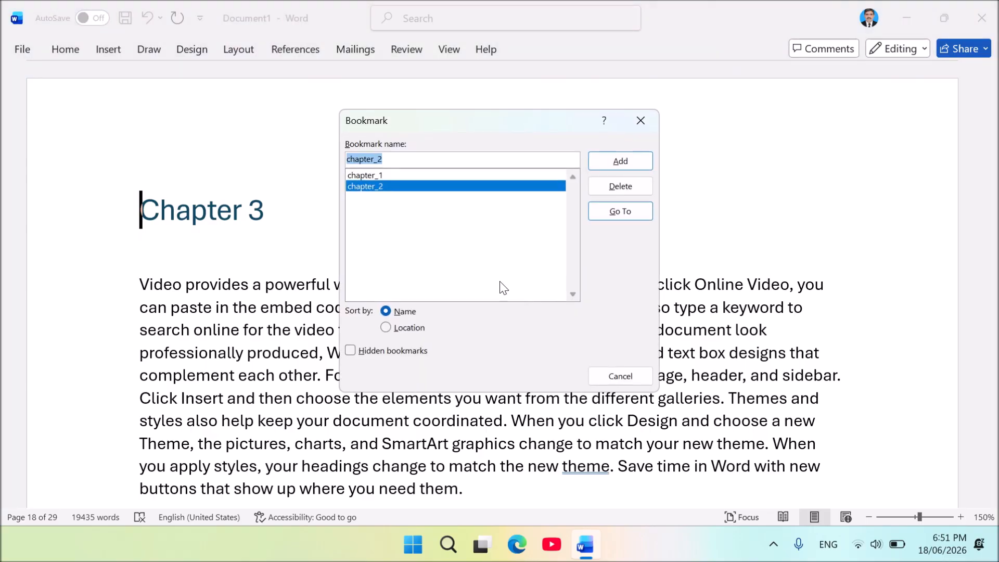
type("chapte")
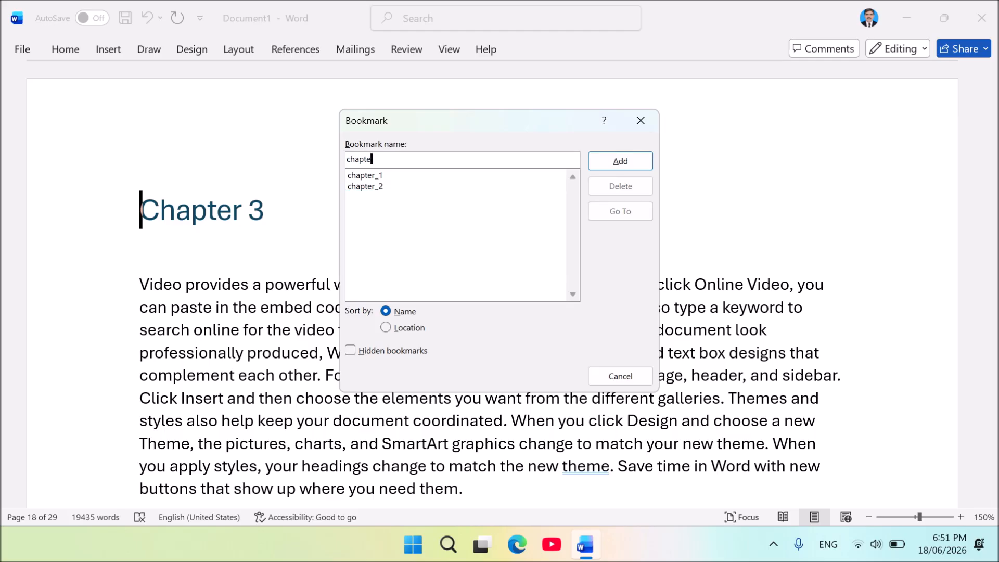
type("r_3")
key("Return")
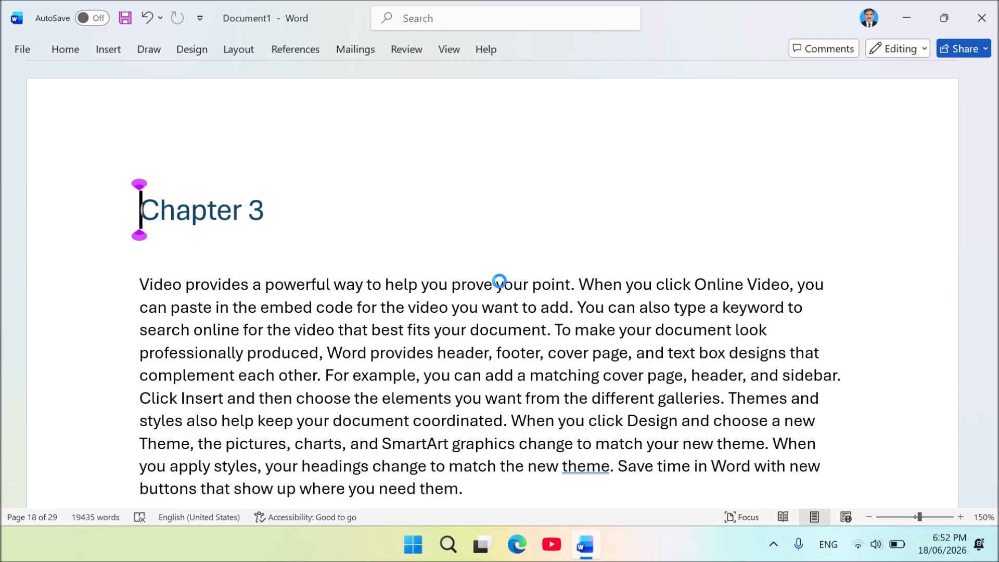
Start the Go To command and set its target type to Bookmark.
key("ctrl+g")
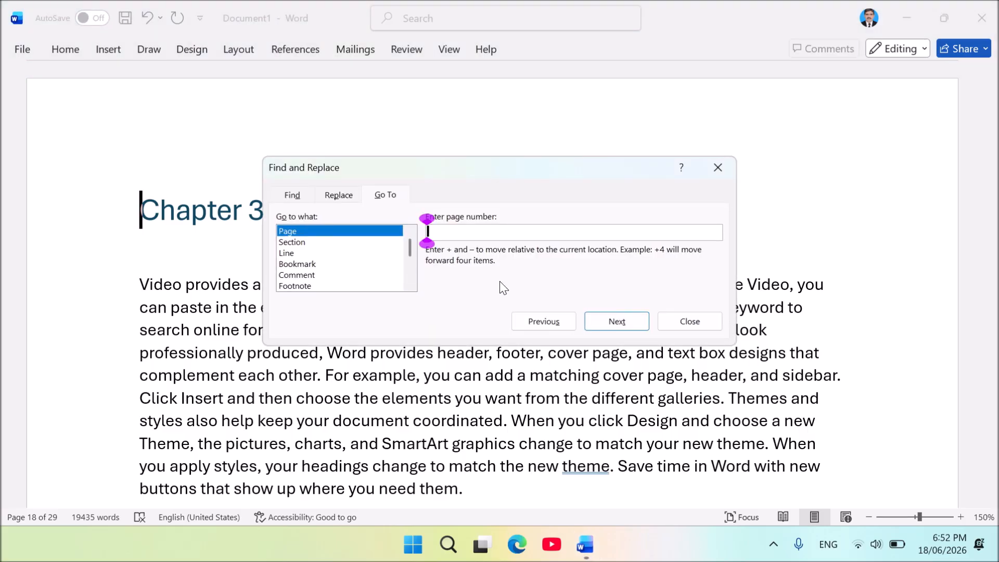
key("ctrl")
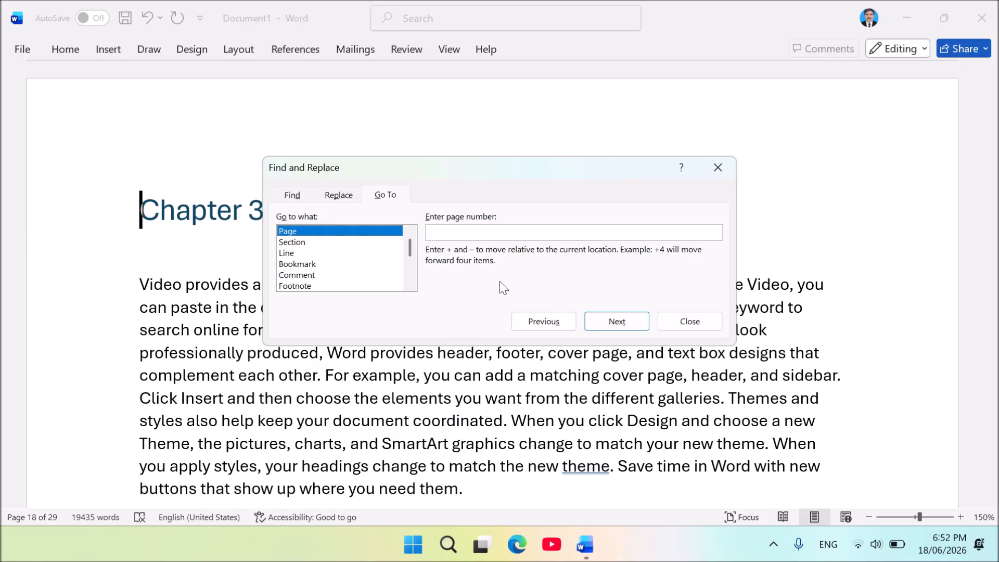
key("ctrl")
key("b")
key("ctrl")
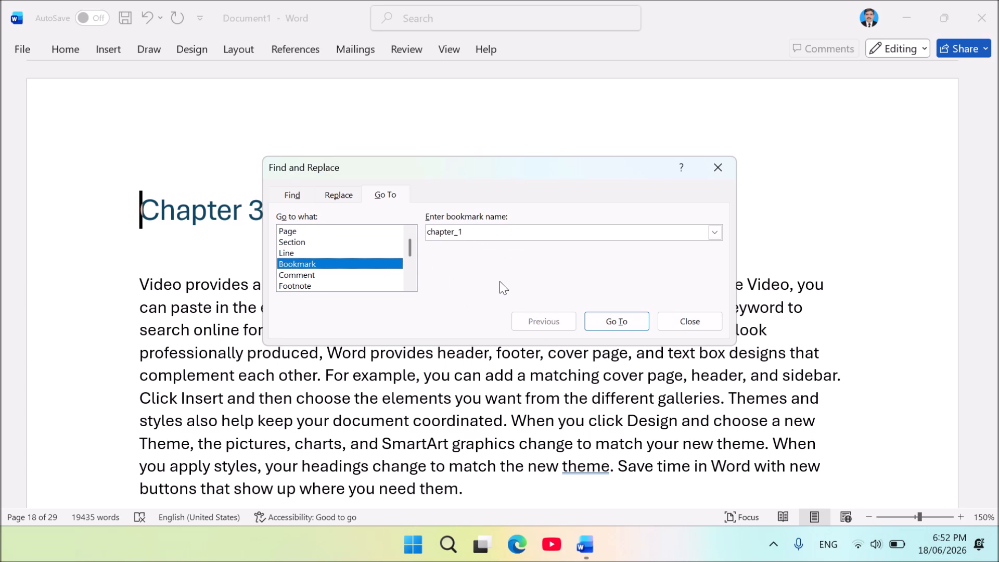
Choose the chapter_2 bookmark from the existing bookmarks, jump to it and close the dialog.
key("Tab")
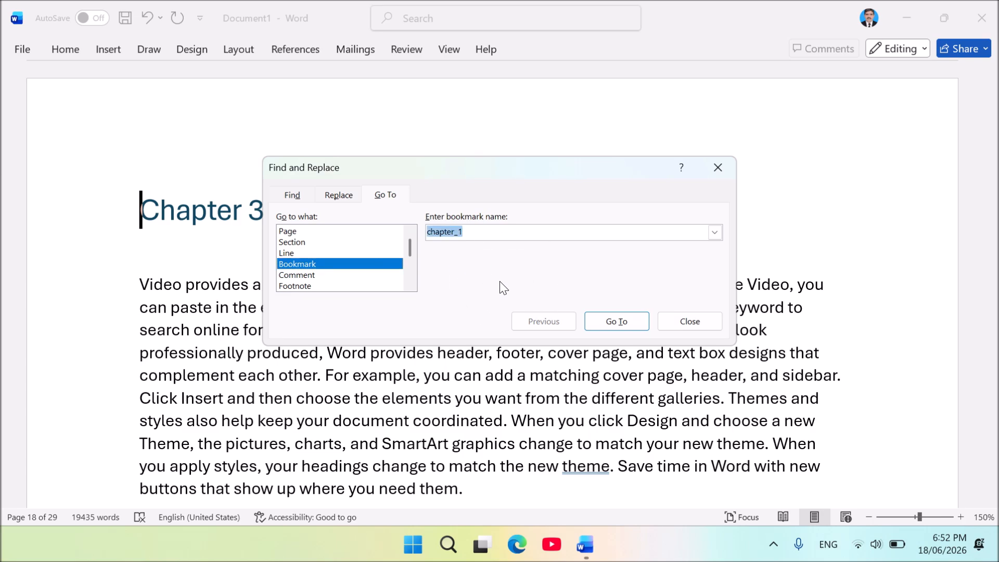
key("ctrl")
key("alt+Down")
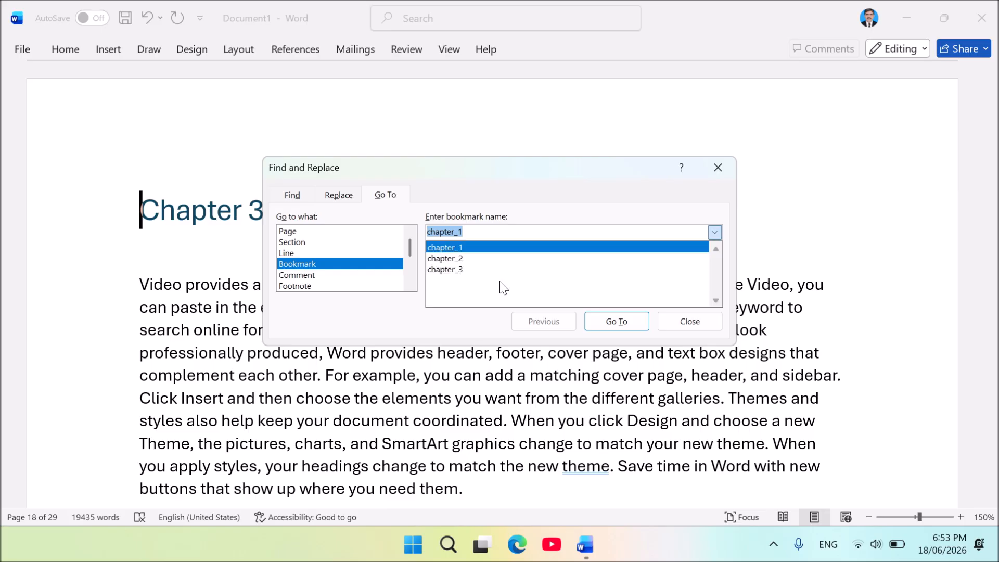
key("Down")
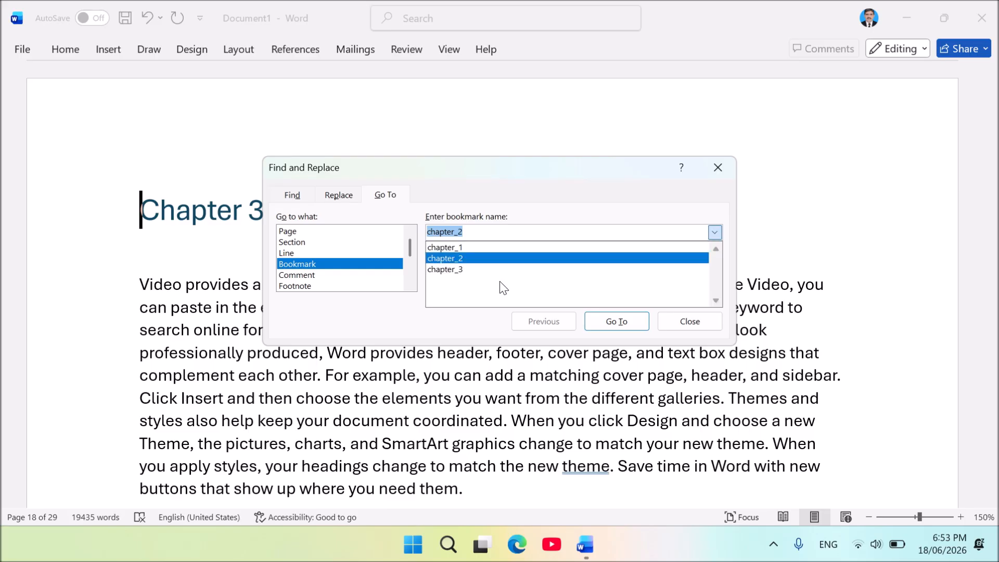
key("Down")
key("Up")
key("Tab")
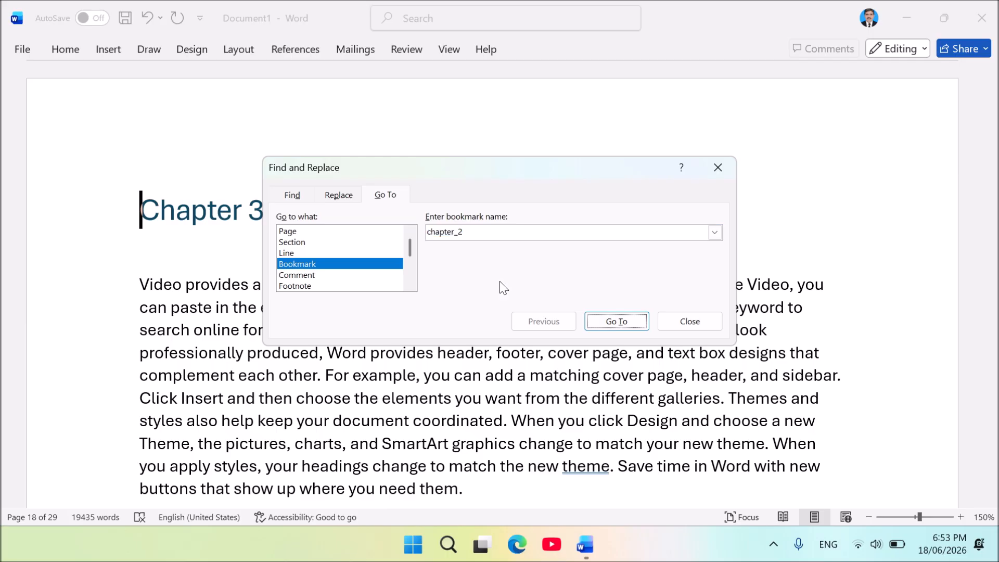
left_click(500, 282)
key("Return")
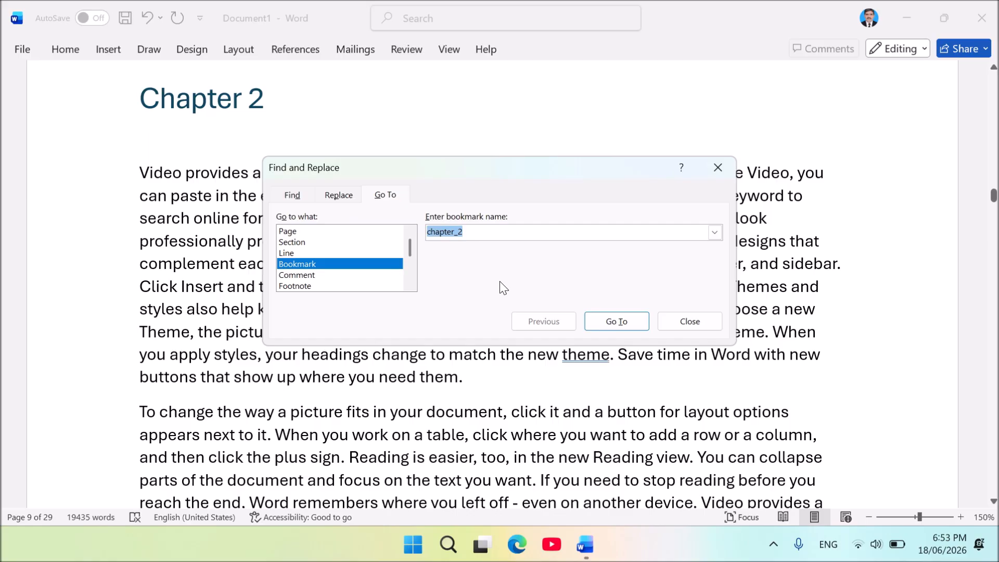
left_click(500, 283)
key("Escape")
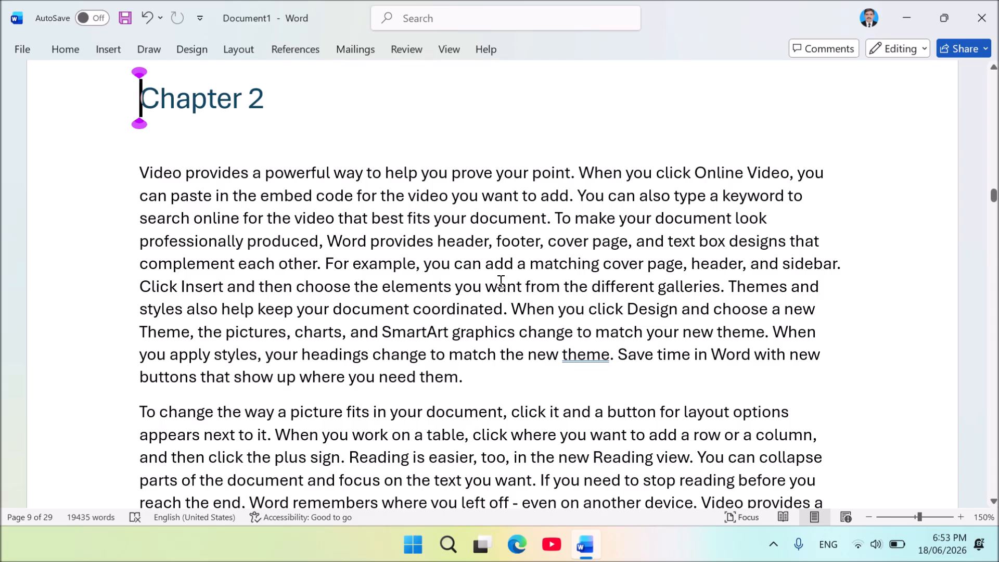
Jump to the bookmark chapter_1 by entering its name in Go To, and close the dialog.
scroll(500, 281, "up", 5)
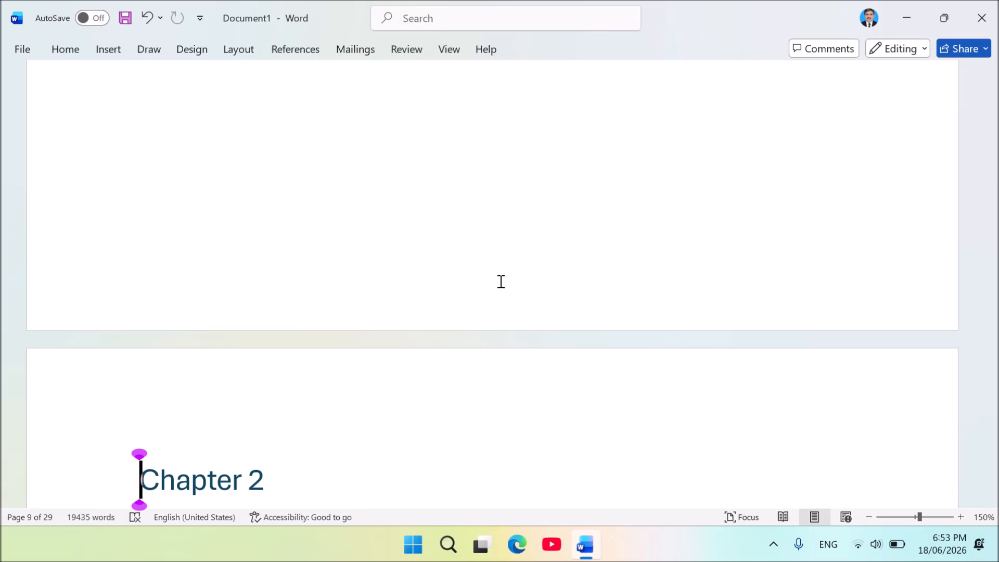
key("ctrl+g")
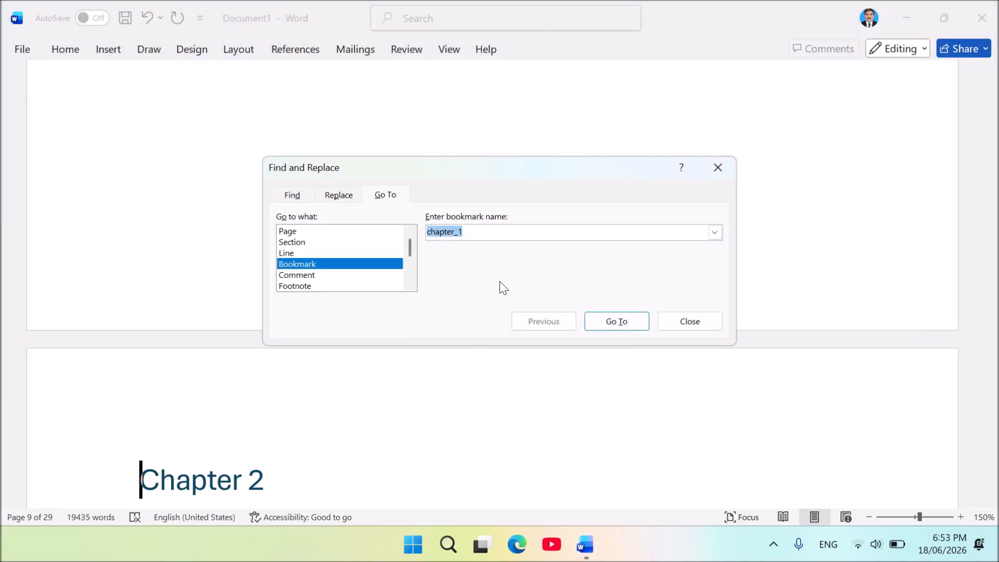
key("BackSpace")
type("cha")
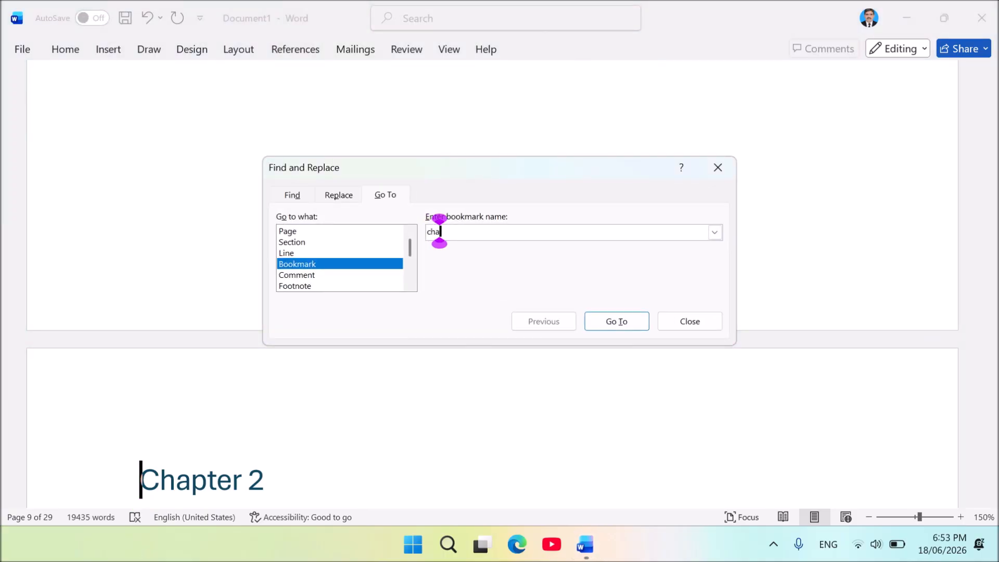
type("pter_1")
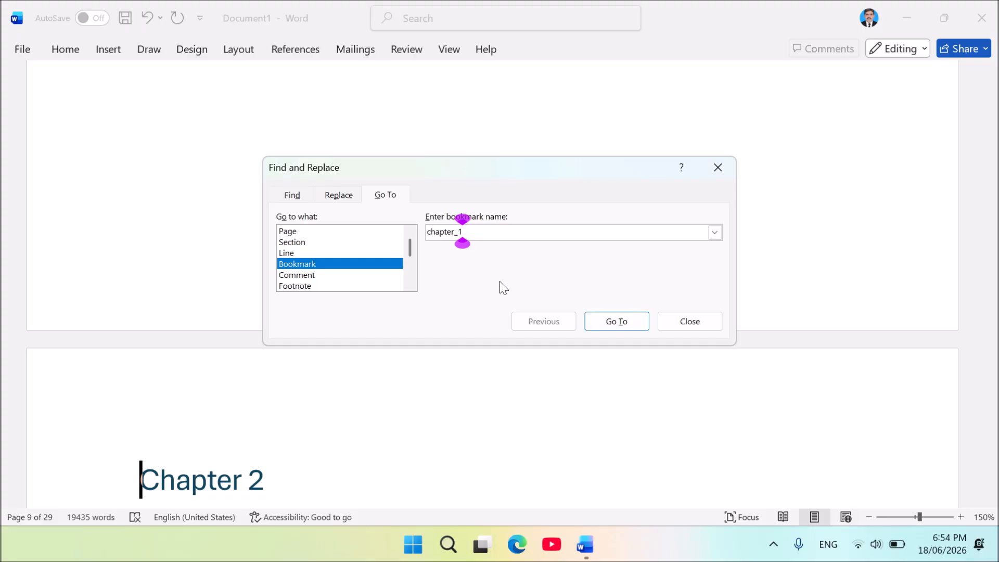
key("Return")
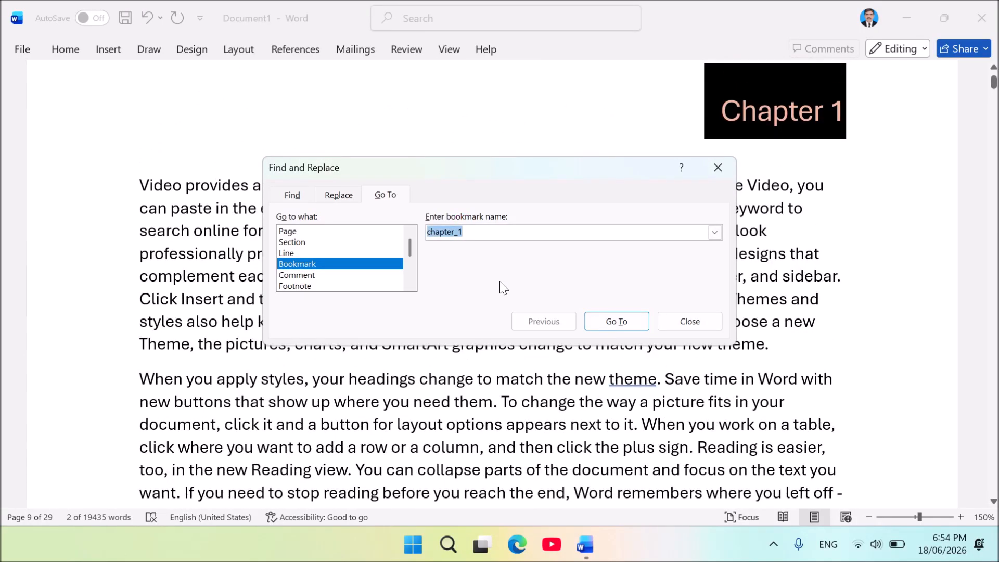
key("Escape")
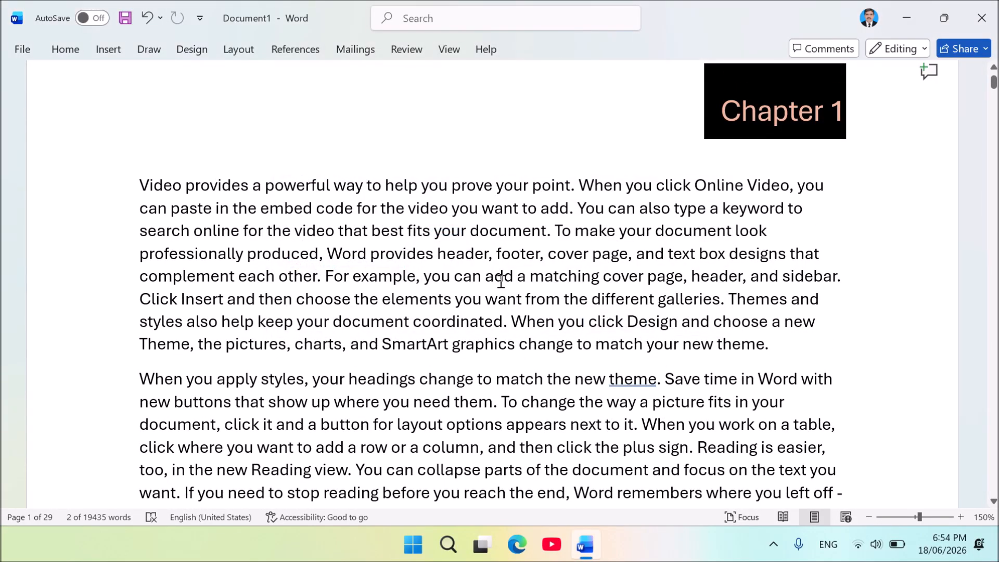